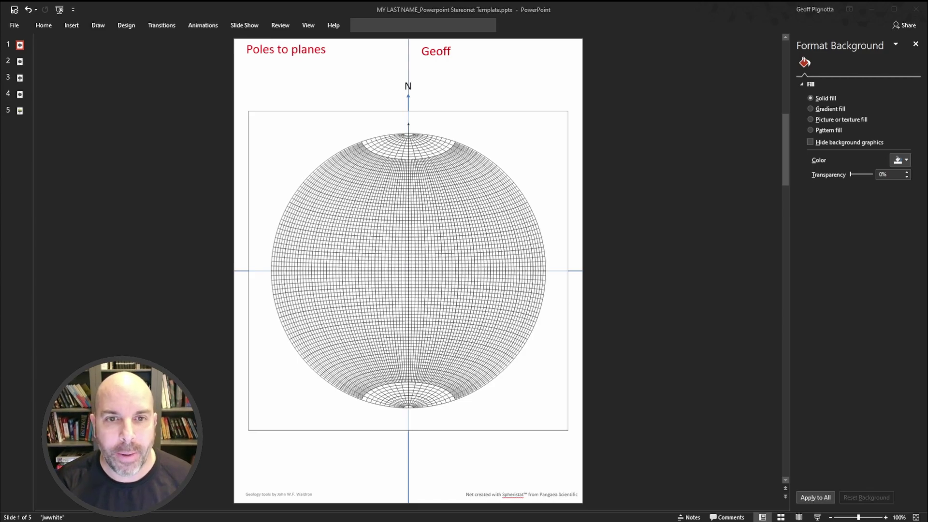
Add the plane orientation 248/40 on a new line below the "Poles to planes" title
click(566, 10)
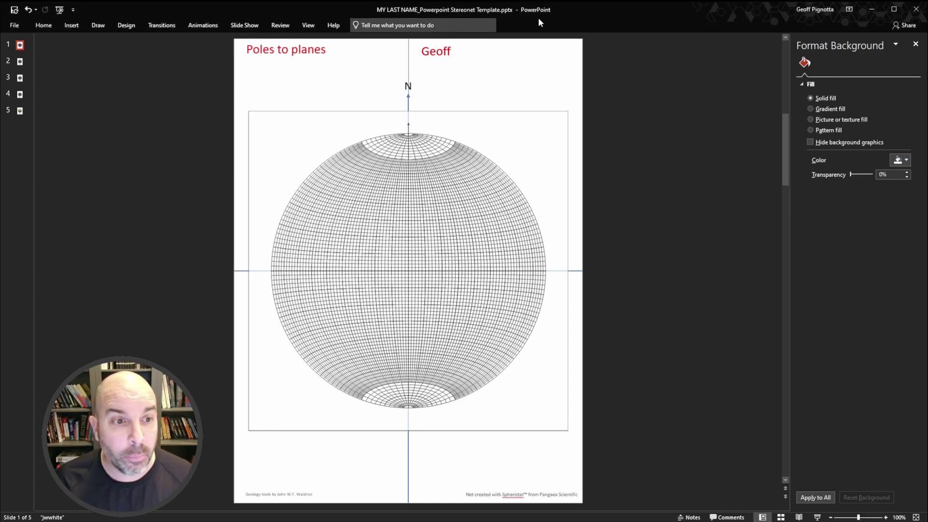
click(326, 52)
click(334, 54)
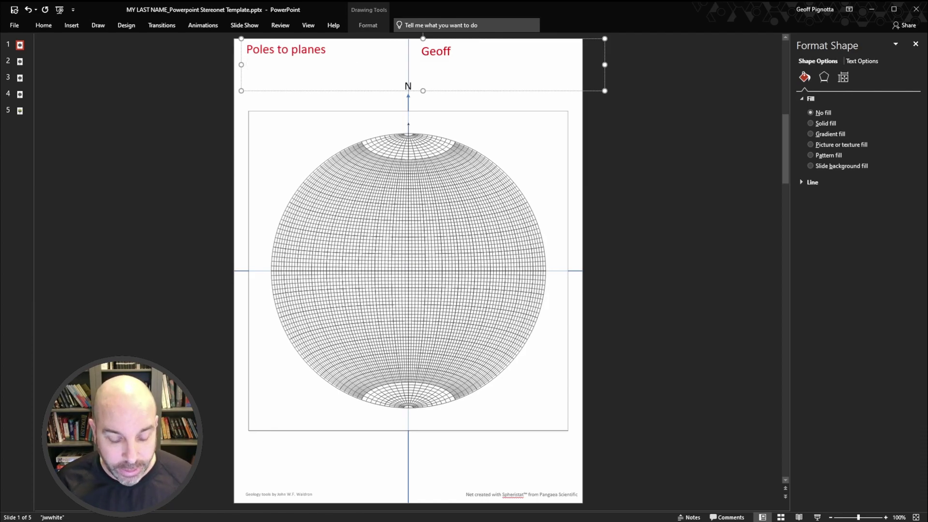
text(248)
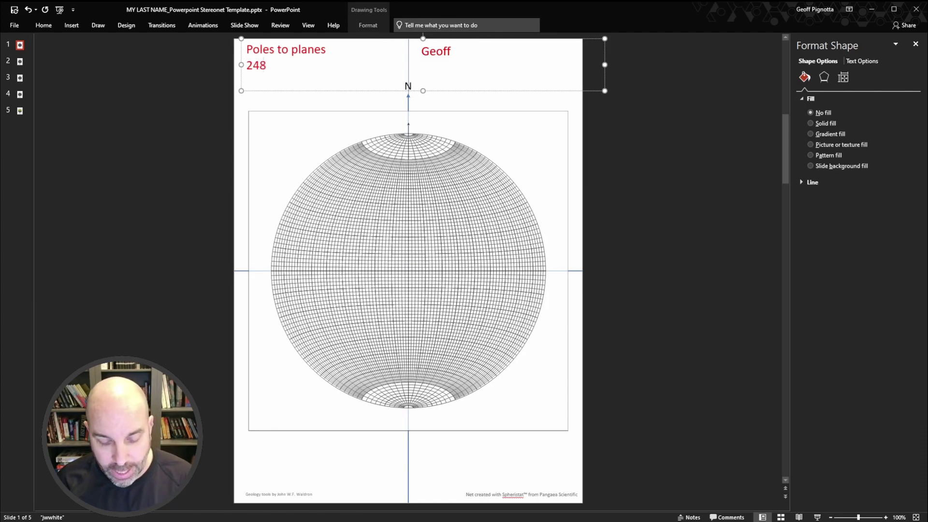
text(/40)
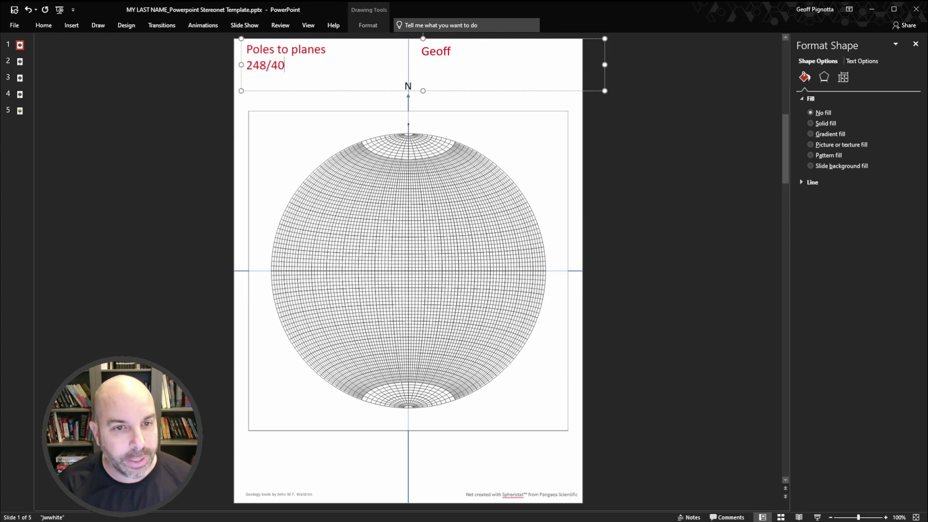
click(243, 105)
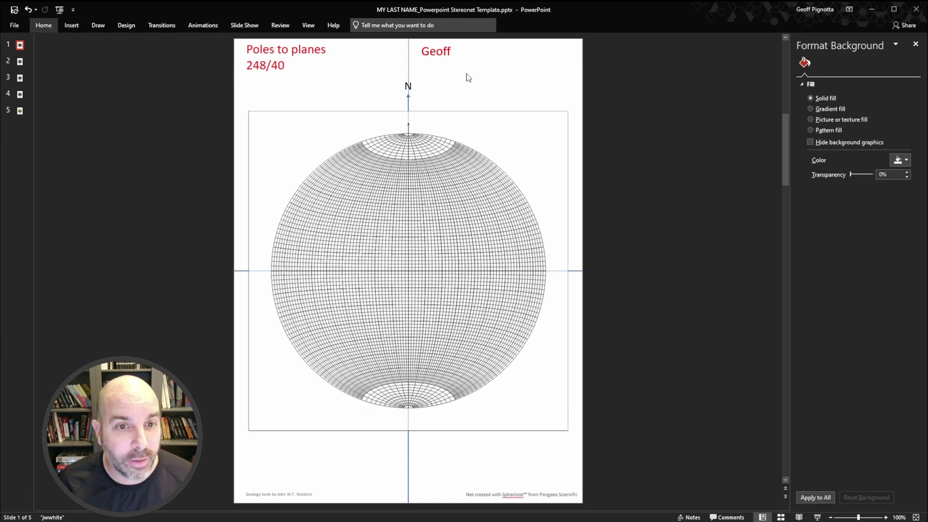
Insert a small star just outside the stereonet's east edge and align it with the horizontal east-west line
click(472, 60)
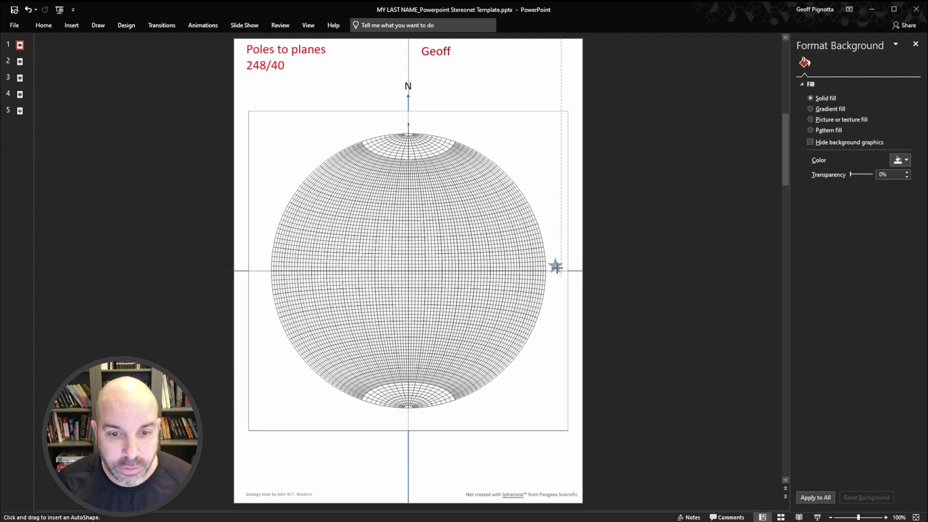
click(555, 265)
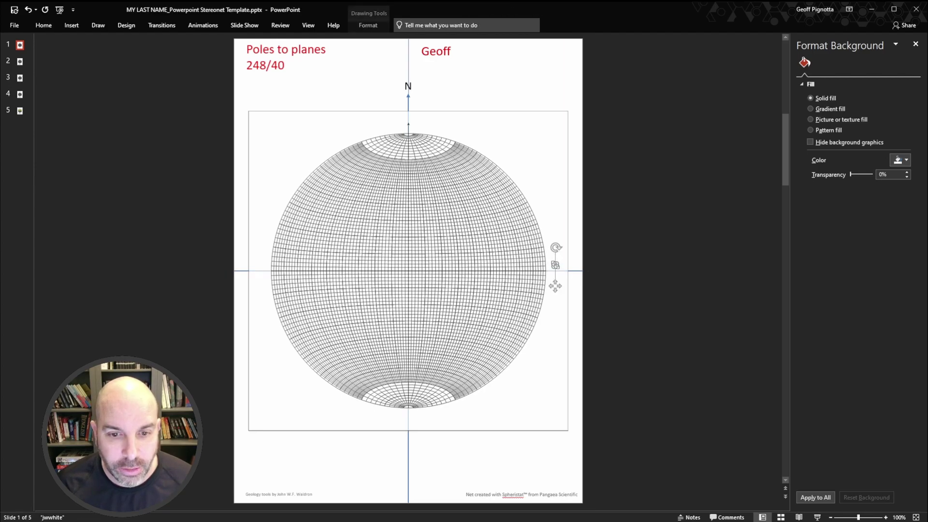
click(557, 268)
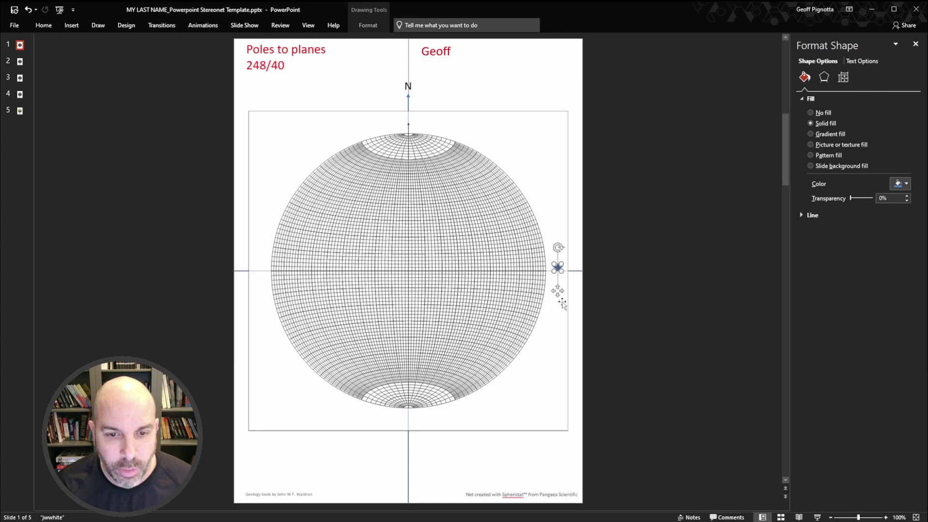
drag(557, 267, 557, 271)
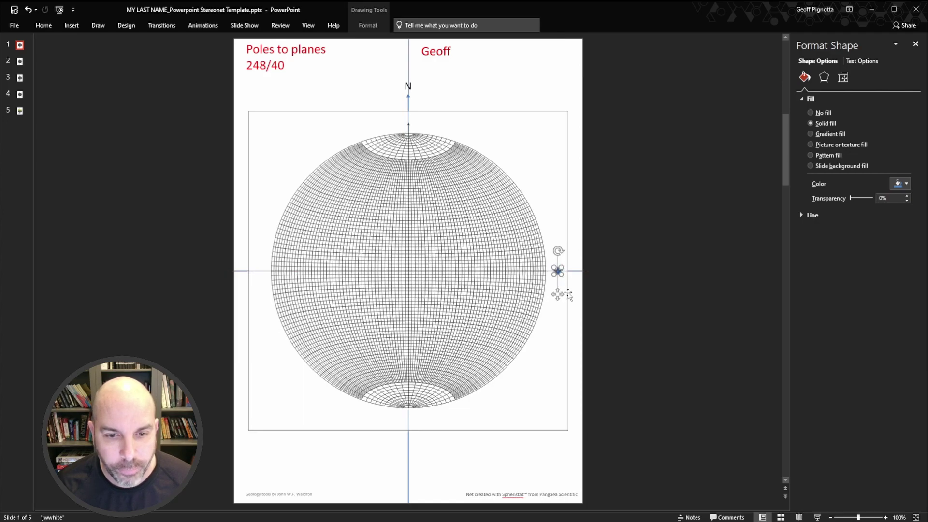
Group the star with the stereonet picture so they rotate as one object
click(554, 180)
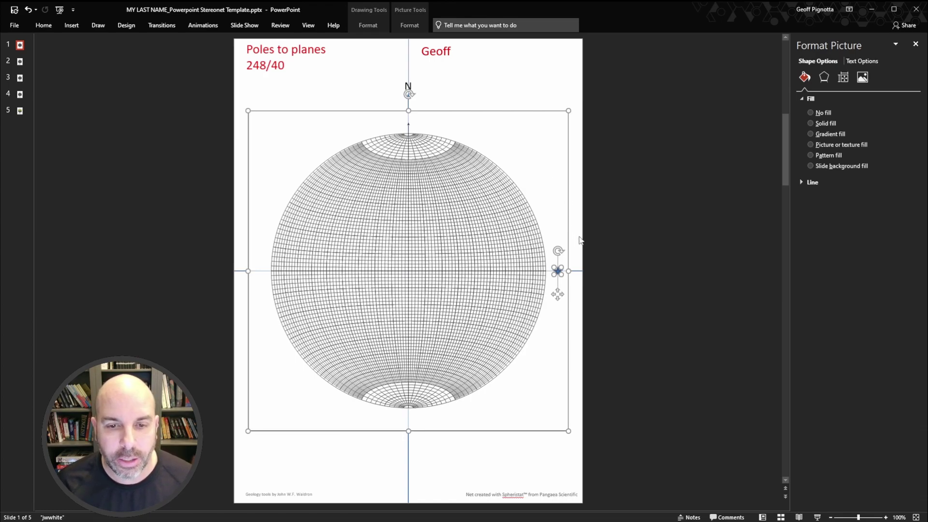
key(ctrl+g)
click(663, 200)
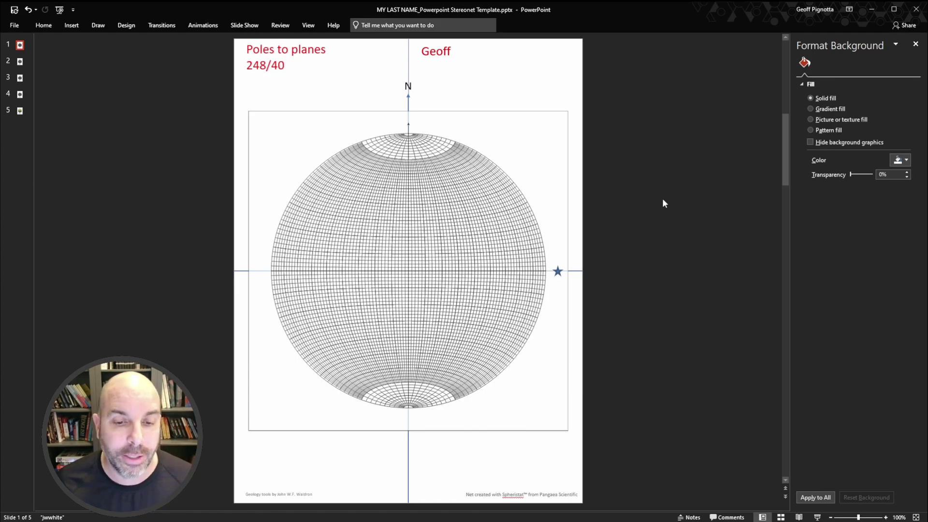
click(467, 120)
click(610, 161)
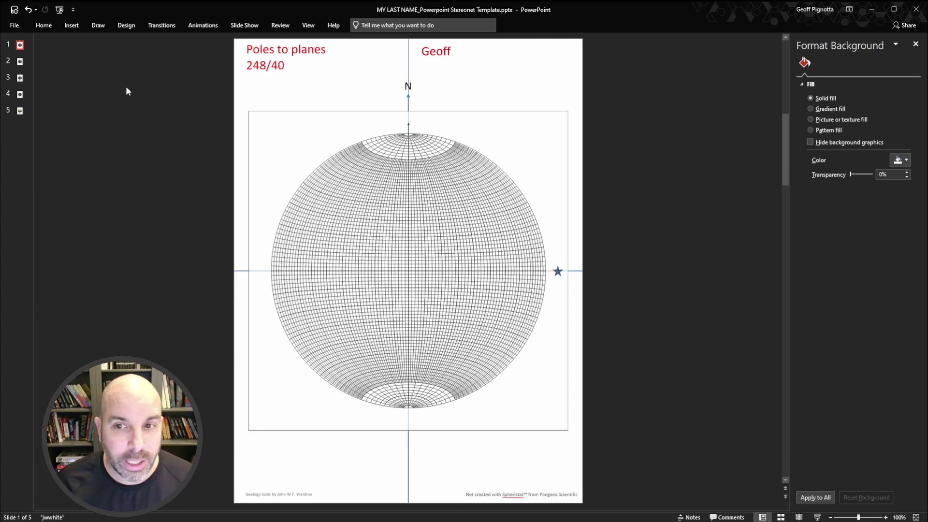
Set the rotation of the grouped stereonet and star to 248°
click(402, 134)
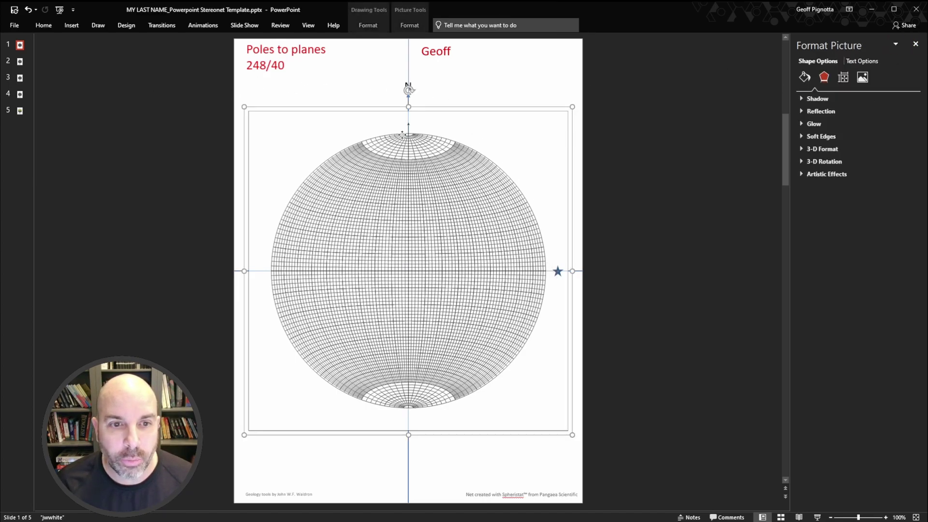
click(844, 80)
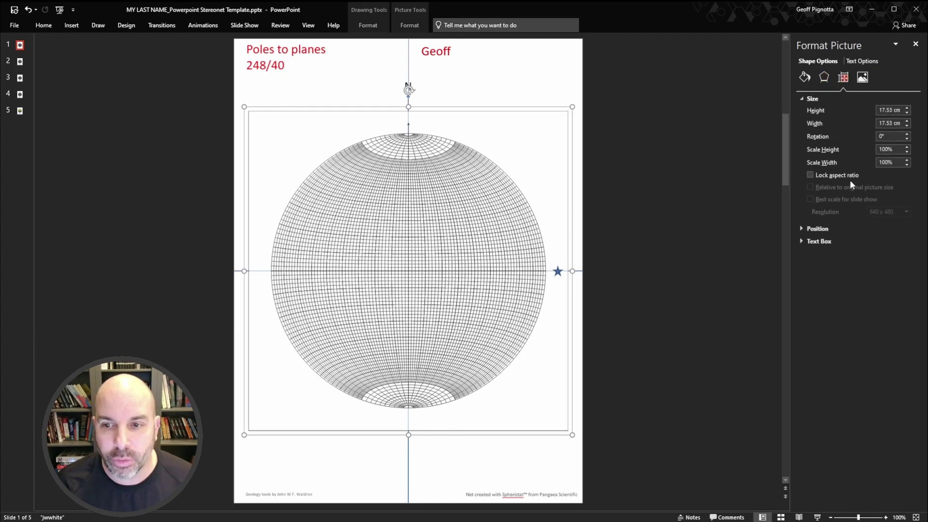
click(895, 136)
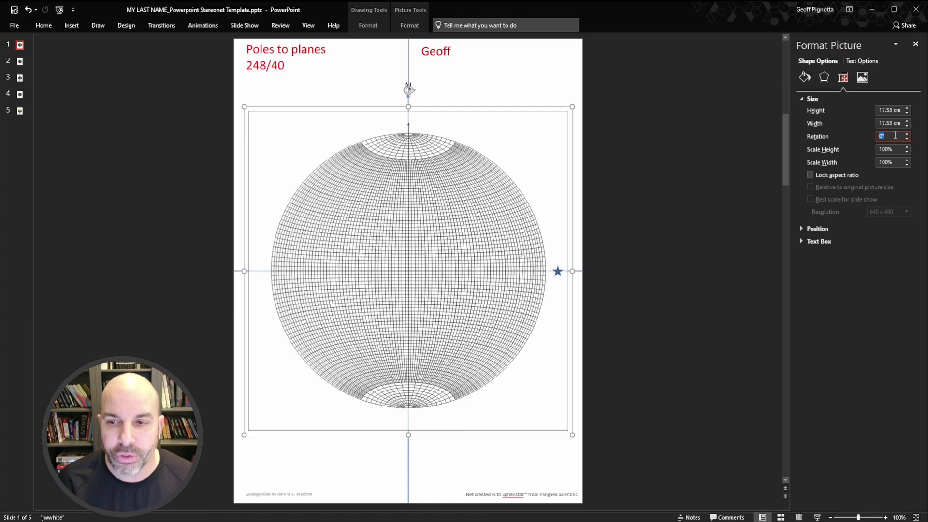
text(248)
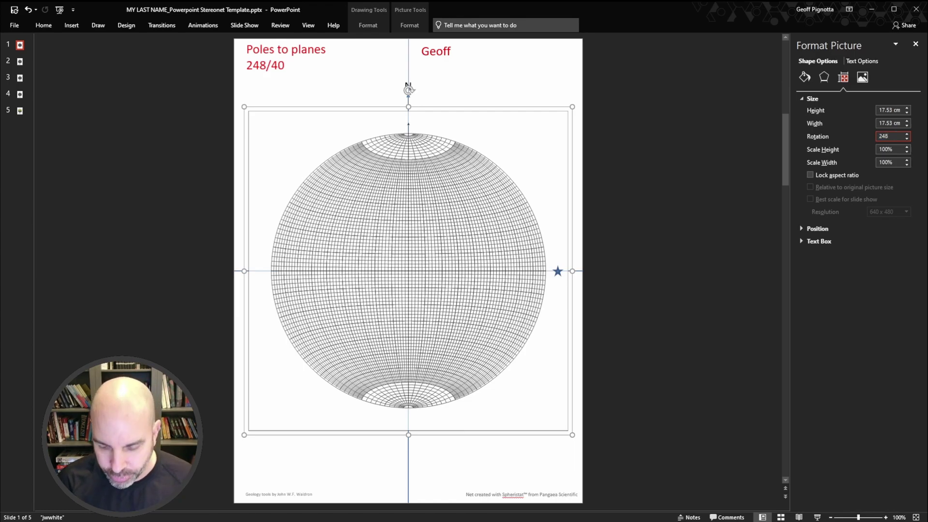
key(Return)
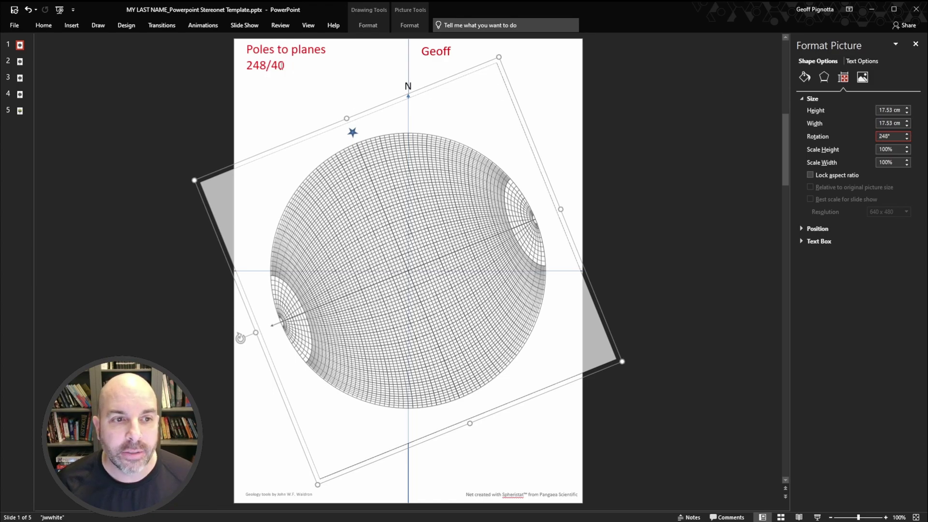
Trace the 40° dip great circle on the star side as a curve joining the rotated net's two poles
click(885, 517)
click(885, 517)
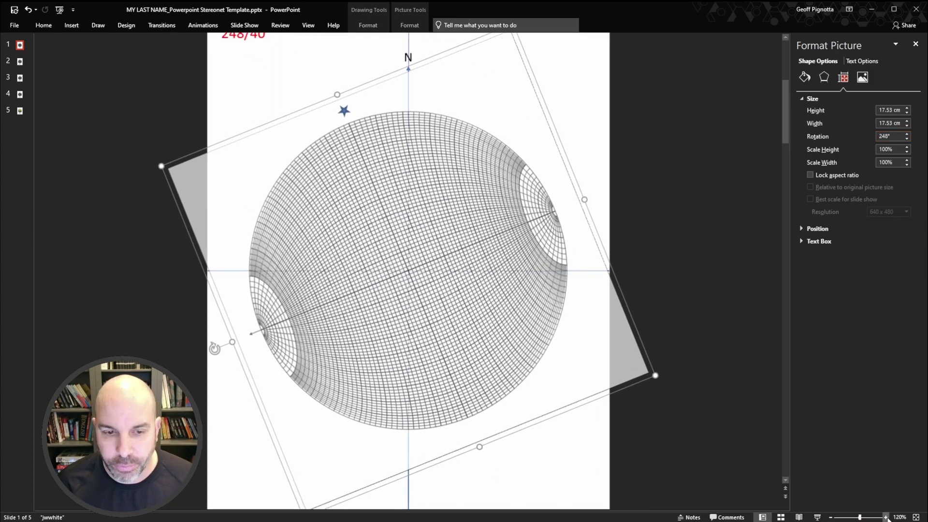
click(885, 517)
click(886, 517)
click(885, 517)
click(885, 517)
click(885, 517)
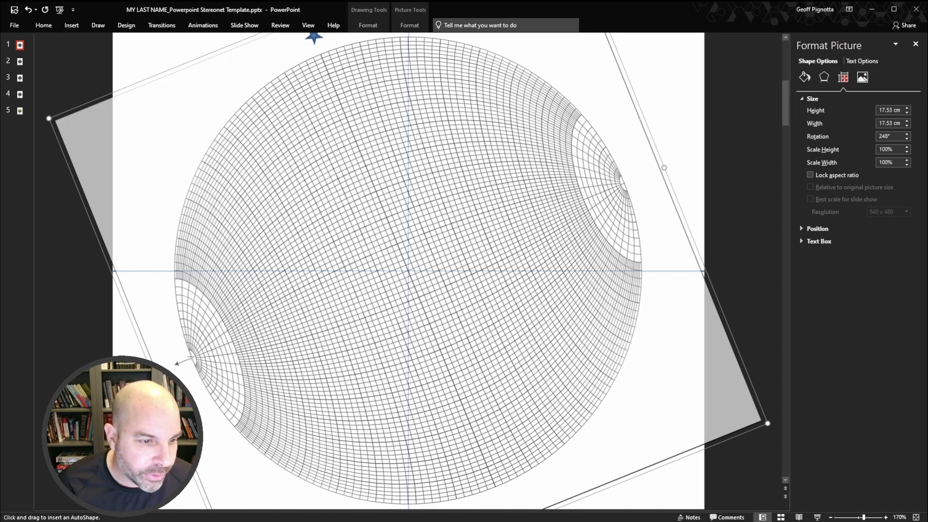
mouse_move(193, 359)
mouse_down()
mouse_move(180, 322)
mouse_move(232, 236)
mouse_move(282, 182)
mouse_move(356, 140)
mouse_move(444, 118)
mouse_move(419, 123)
mouse_move(505, 121)
mouse_move(602, 160)
mouse_move(592, 156)
mouse_move(624, 184)
mouse_up()
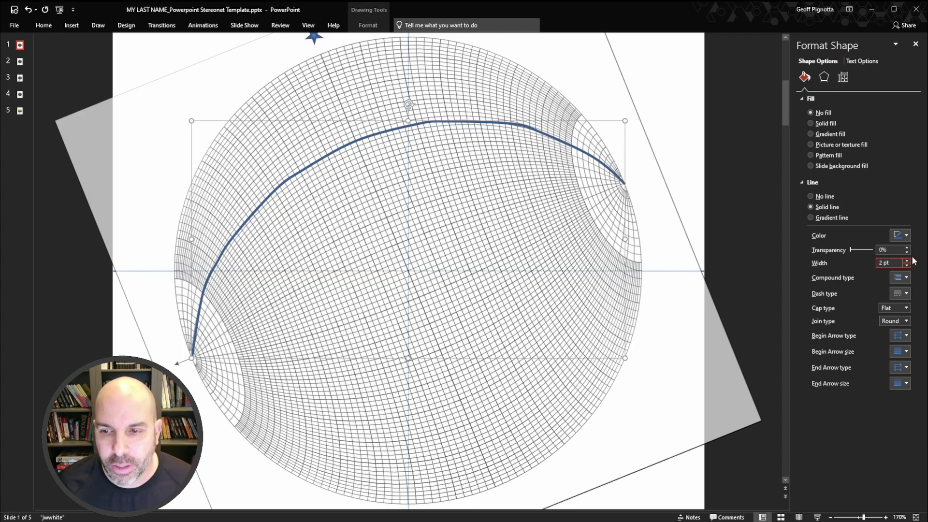
Format the great circle curve as a red line with a width of 1 pt
key(F4)
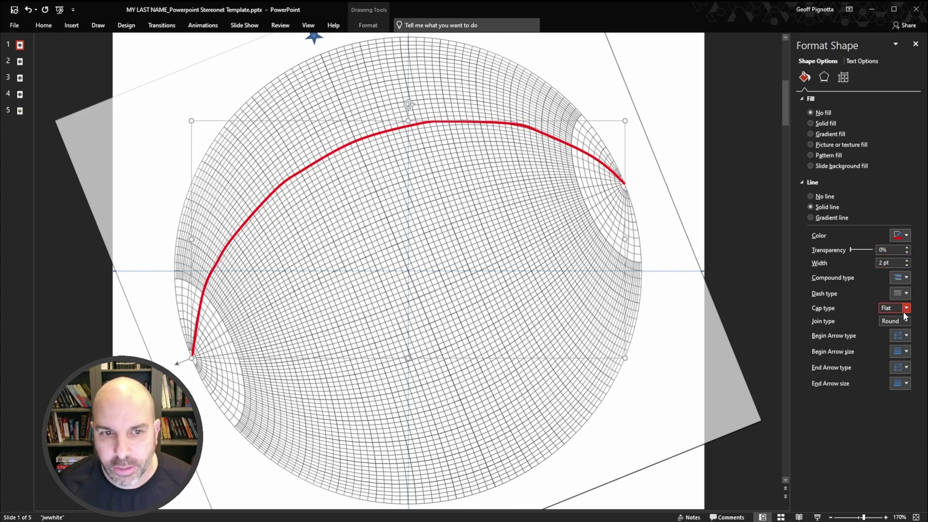
click(907, 266)
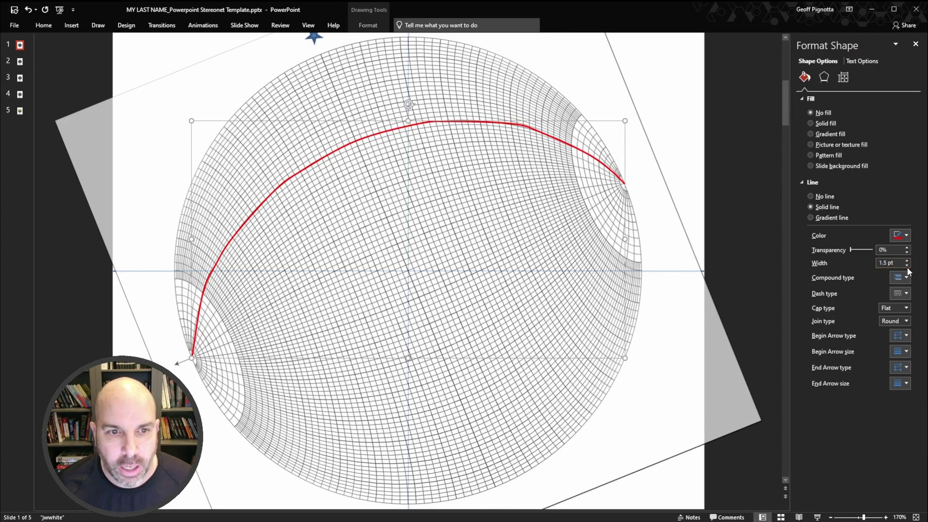
click(906, 265)
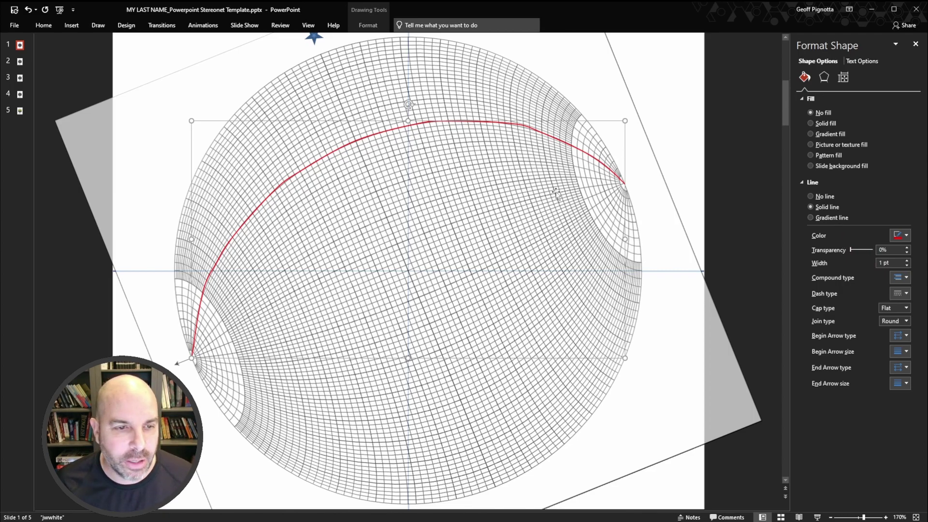
click(643, 79)
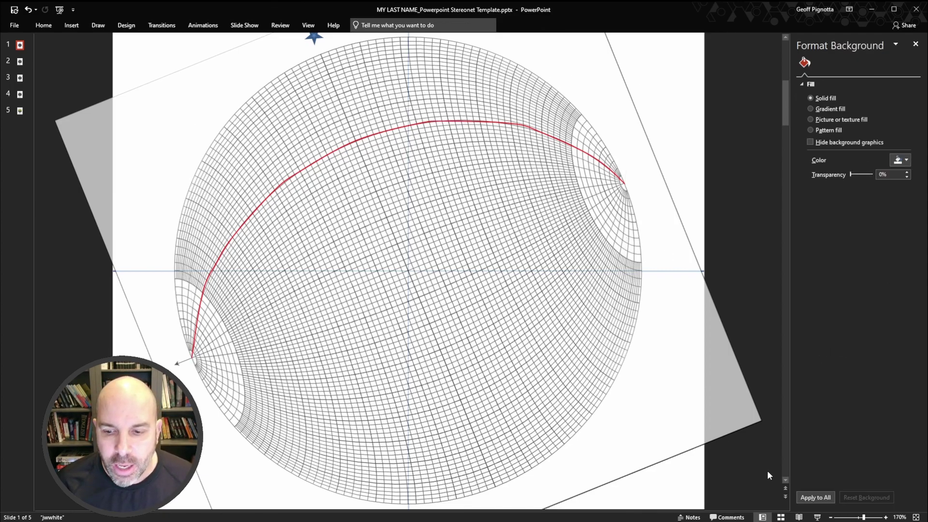
Reset the grouped stereonet's rotation to 0°, leaving the great circle curve in place
click(830, 517)
click(830, 517)
click(830, 517)
click(830, 517)
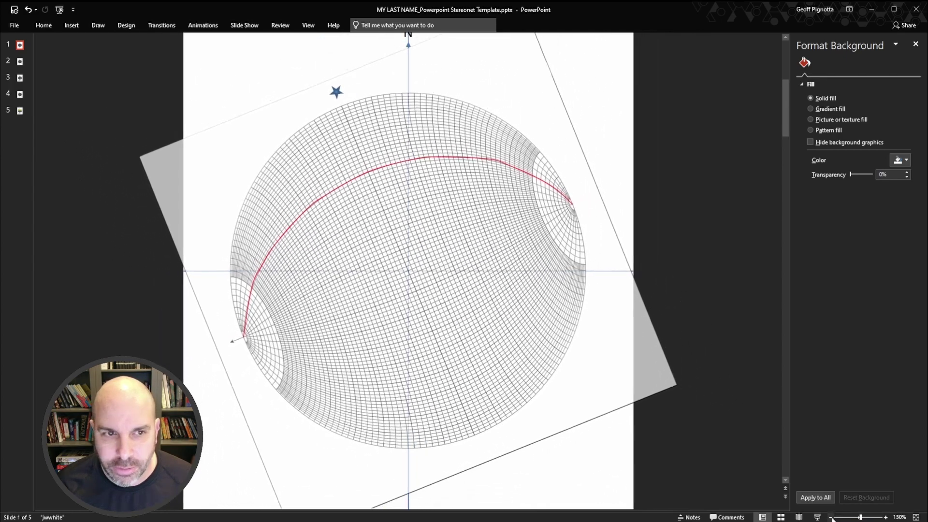
click(830, 517)
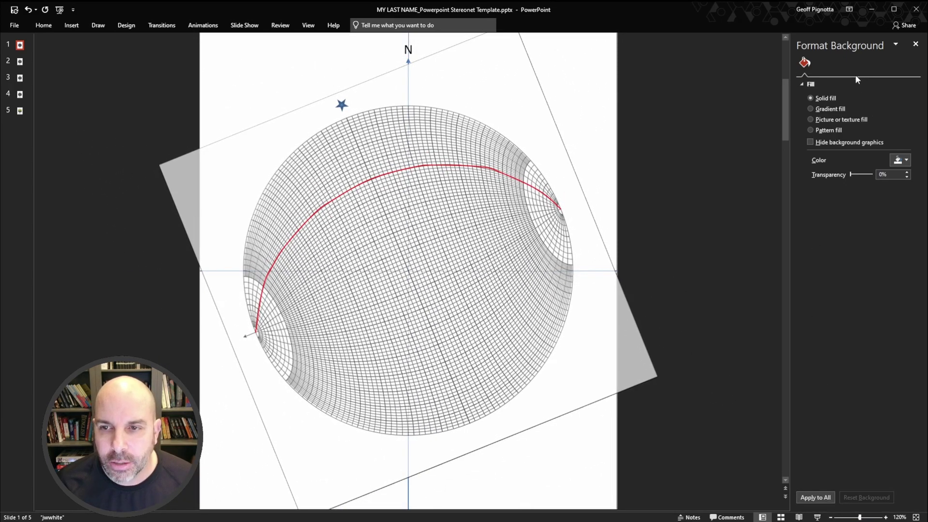
click(535, 132)
click(843, 78)
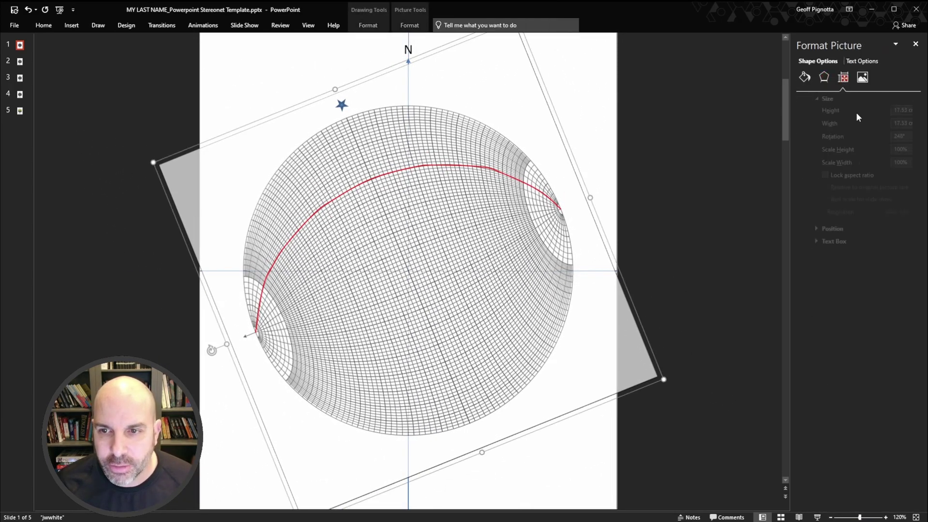
double_click(882, 136)
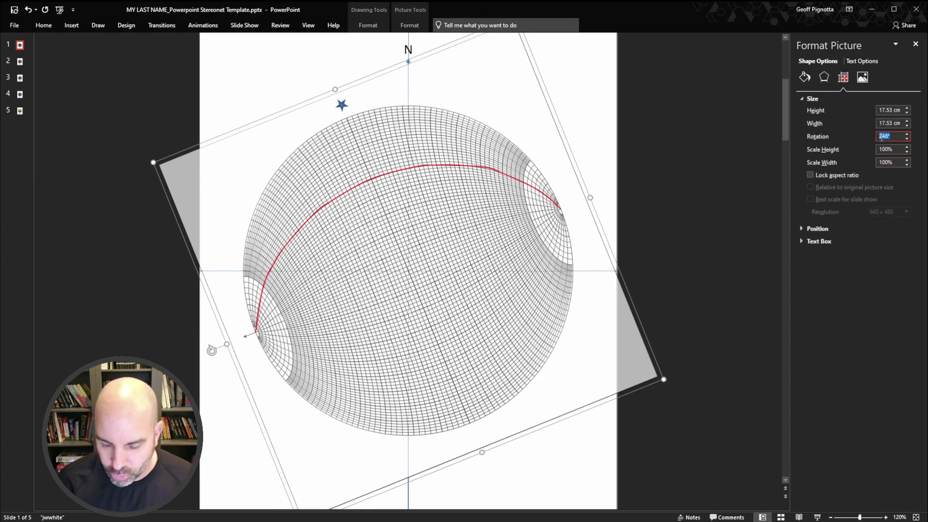
text(0)
key(Return)
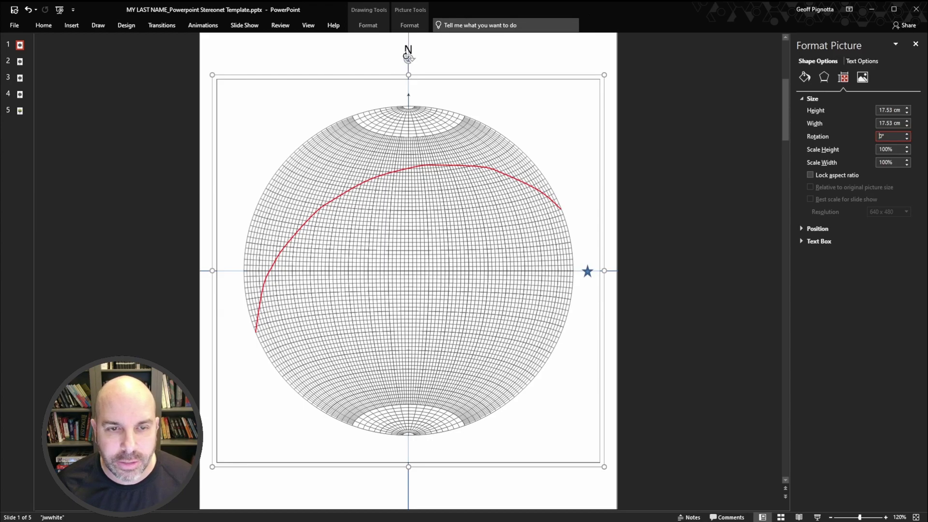
click(678, 149)
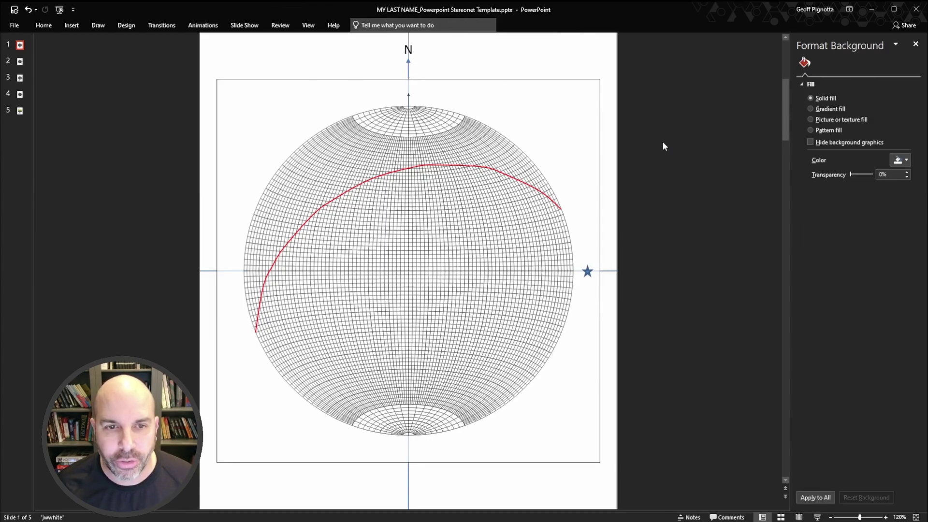
Set the rotation of the grouped stereonet and star to 248° again
click(830, 517)
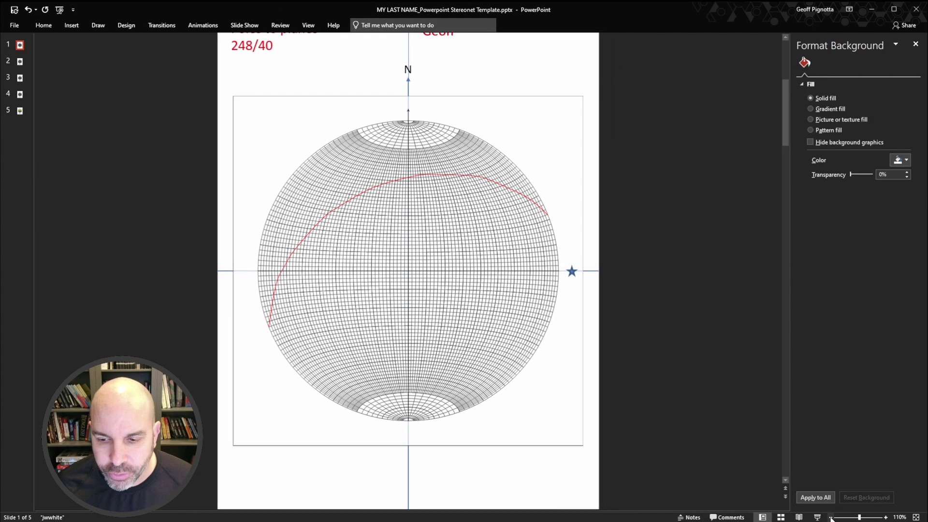
click(830, 517)
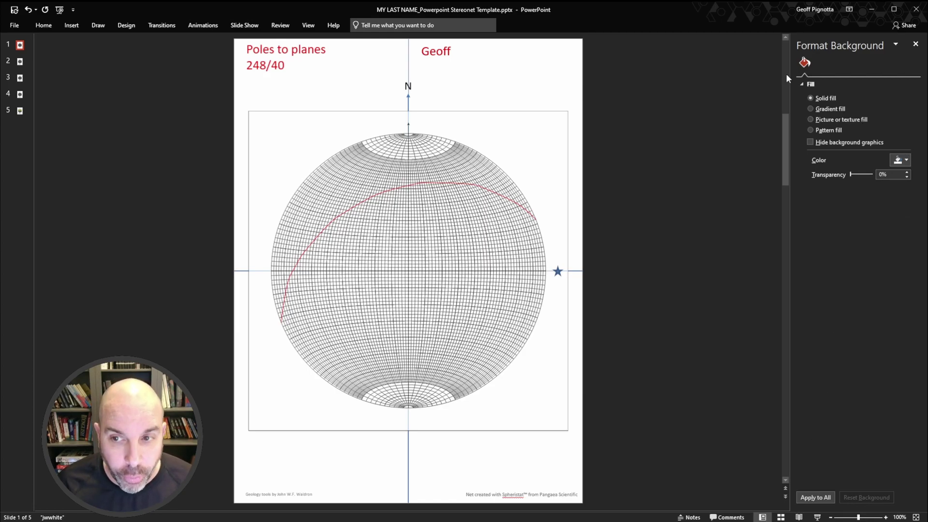
click(503, 141)
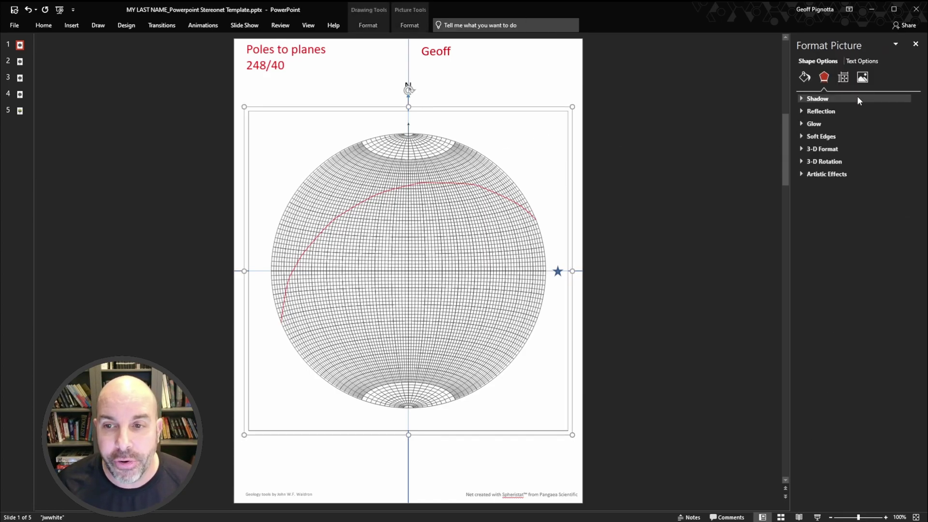
click(846, 80)
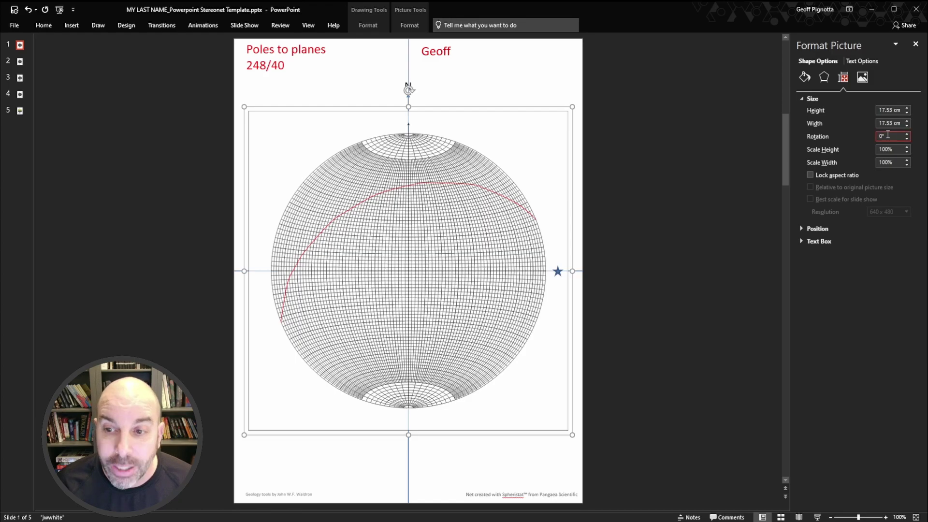
text(2)
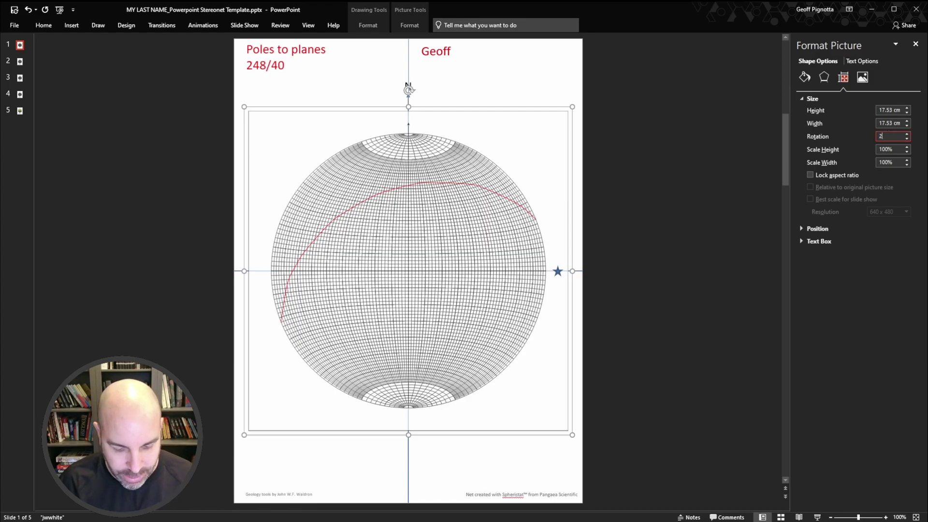
text(48)
key(Return)
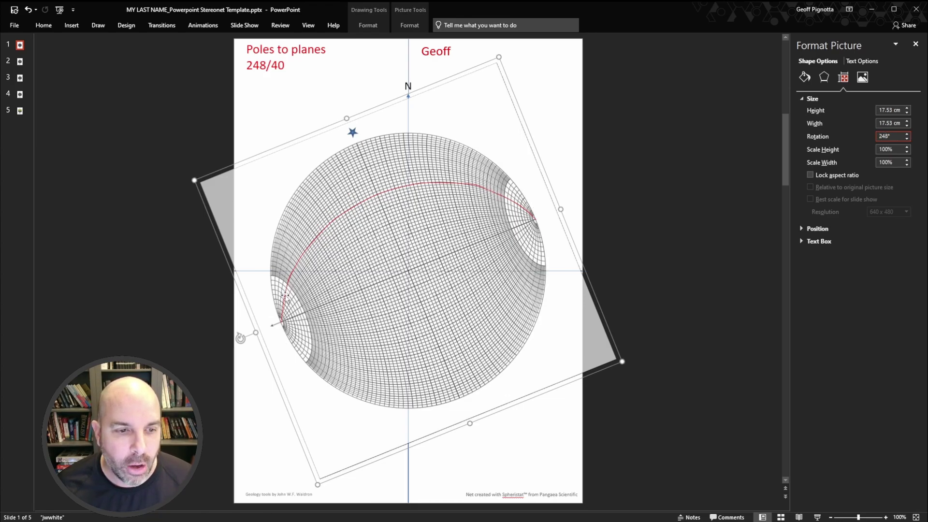
Draw a small circular dot in the blank slide area outside the stereonet and format it with a solid red fill and no line
click(271, 76)
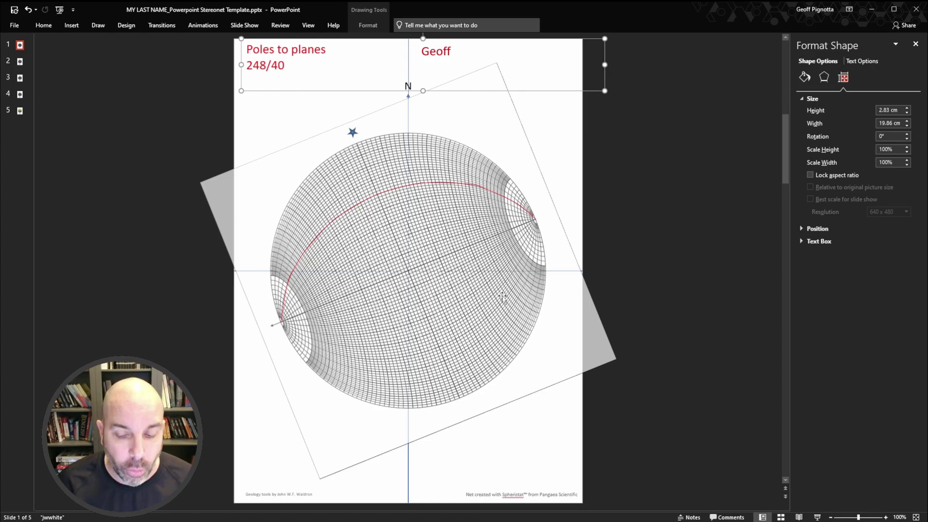
click(886, 517)
click(886, 517)
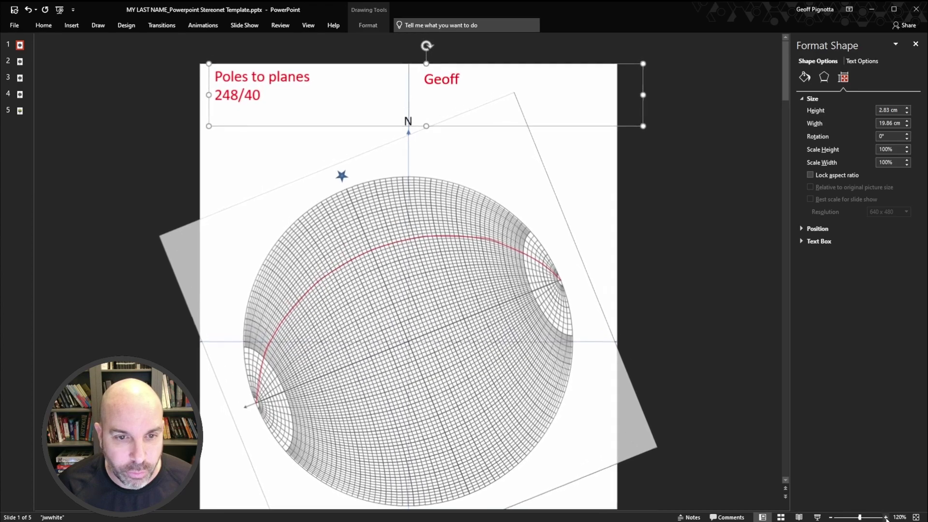
click(886, 517)
click(885, 517)
click(886, 517)
click(886, 517)
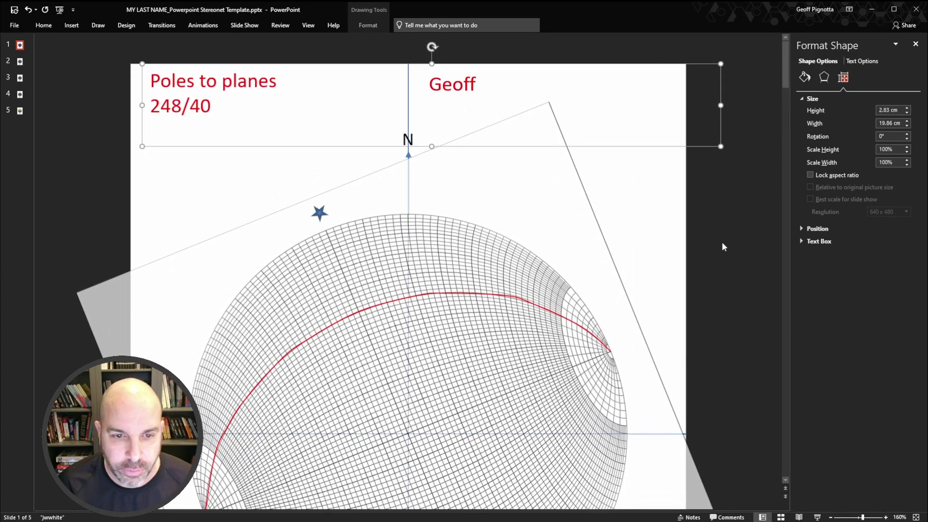
scroll(723, 247, down, 3)
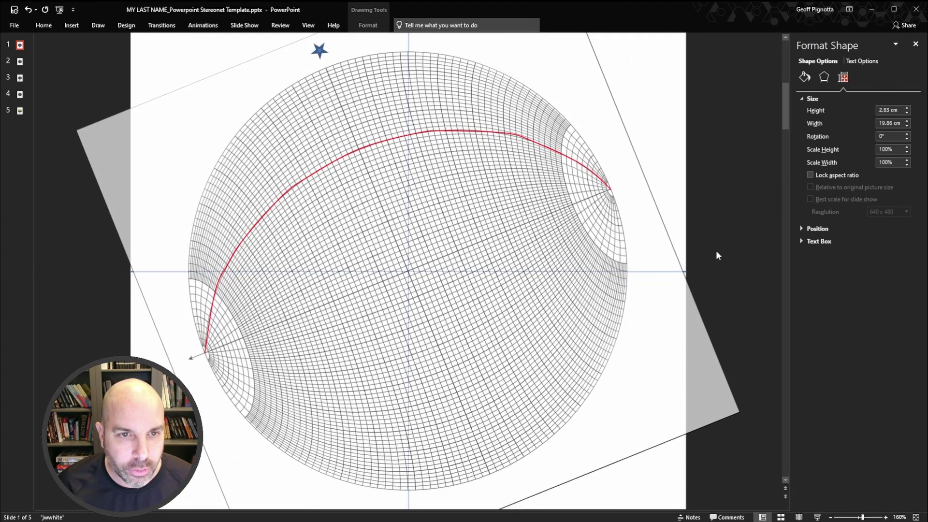
click(886, 517)
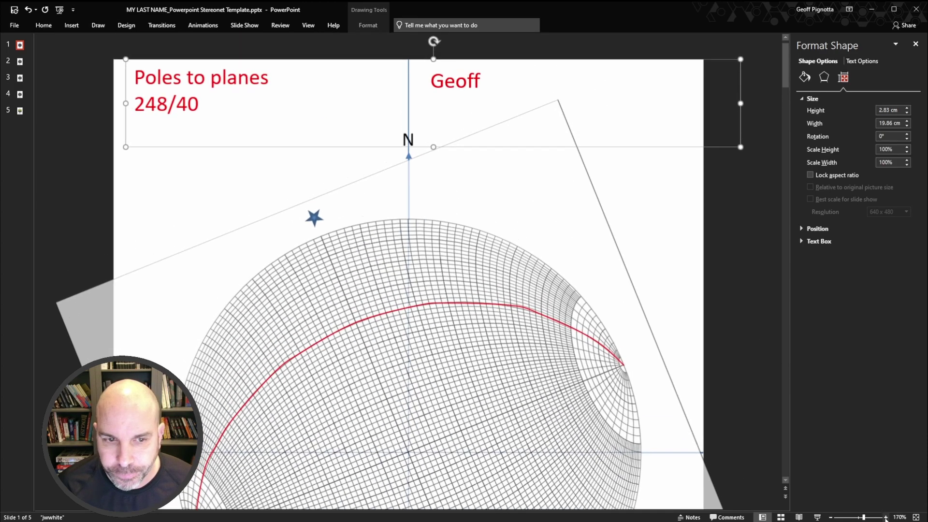
scroll(705, 346, down, 3)
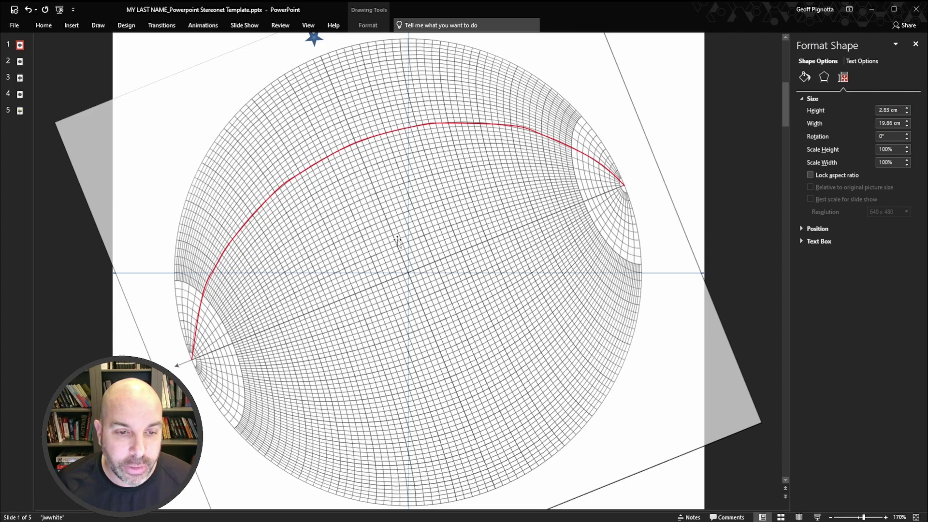
click(704, 99)
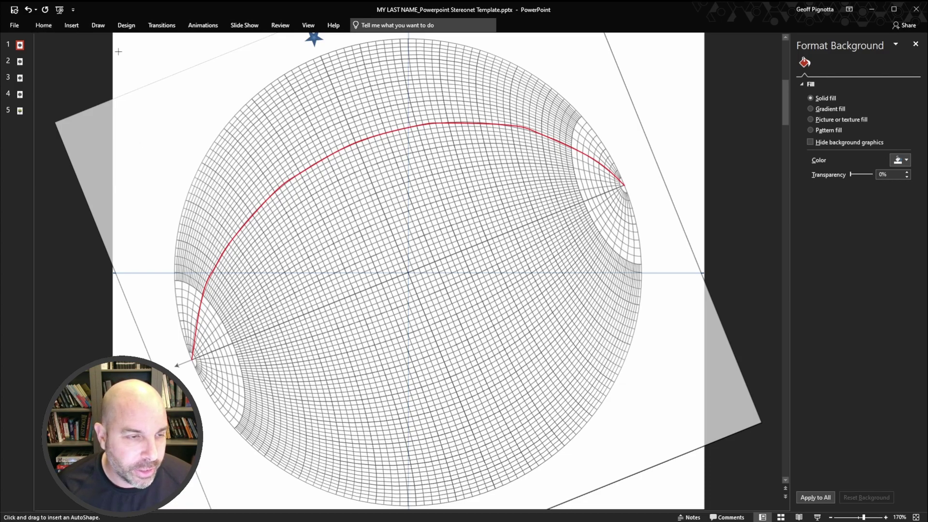
drag(118, 52, 120, 55)
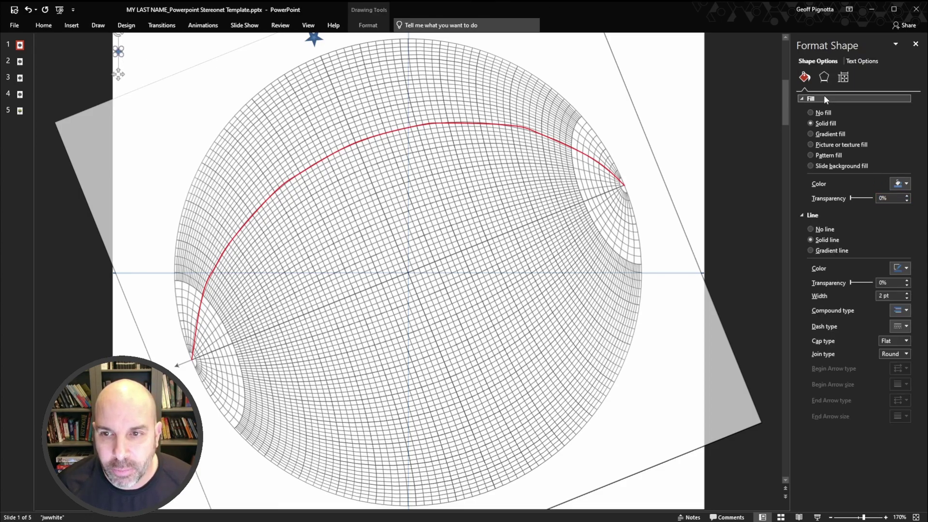
click(810, 229)
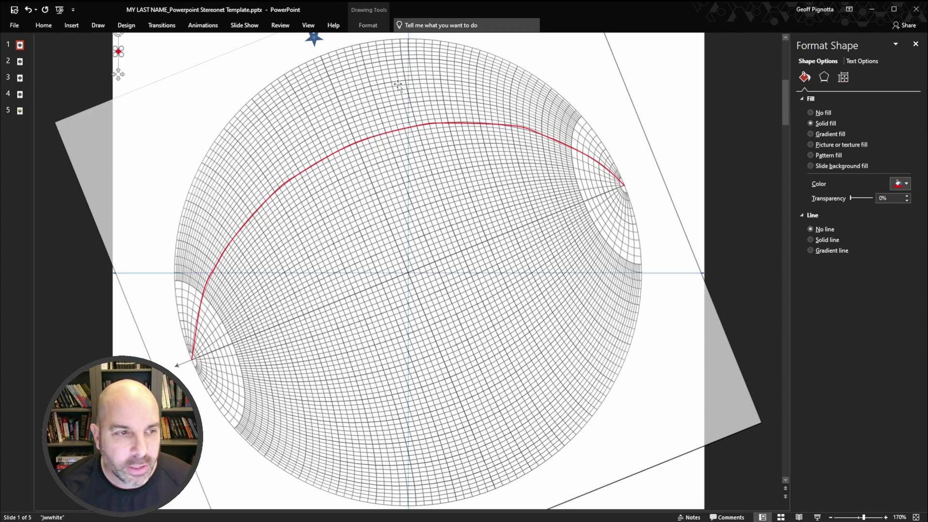
click(148, 62)
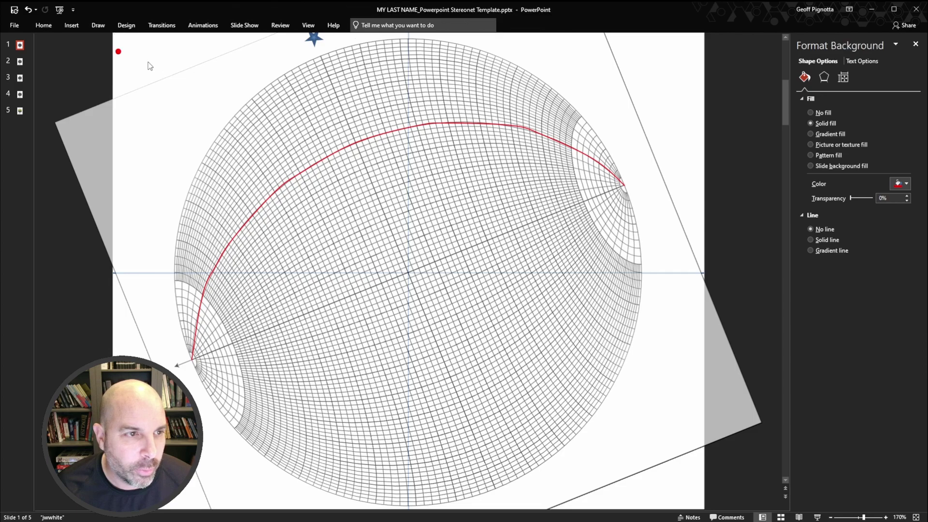
Place the red dot where the great circle crosses the net's star-side axis, and move it 90° along that axis to the plane's pole
click(118, 51)
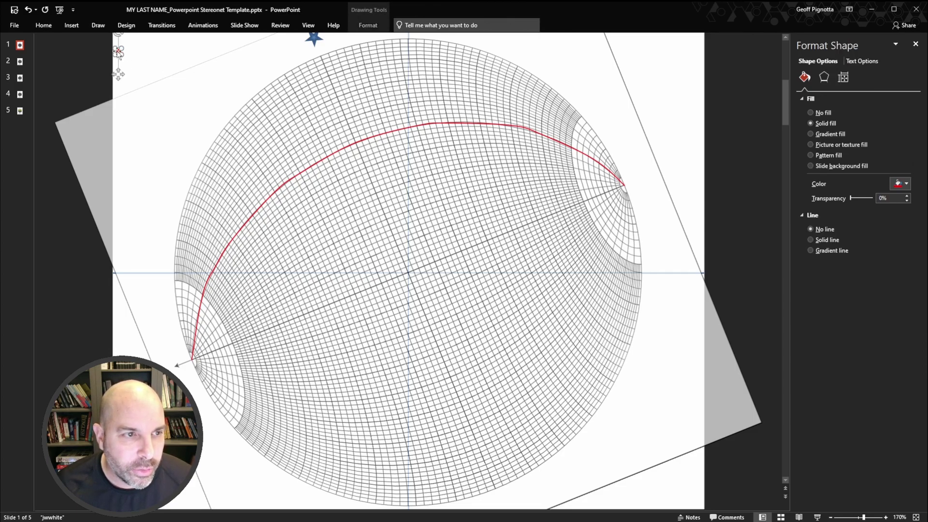
drag(118, 51, 356, 141)
key(Escape)
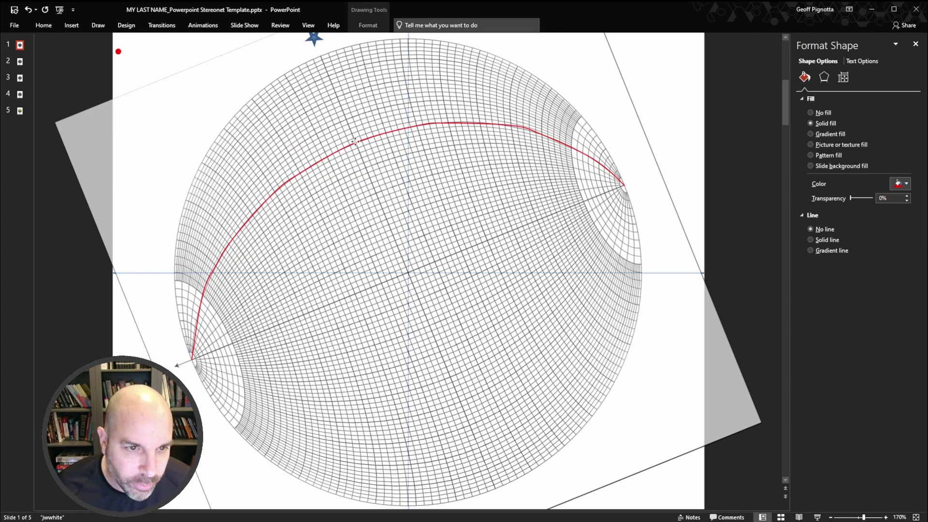
key(ctrl+y)
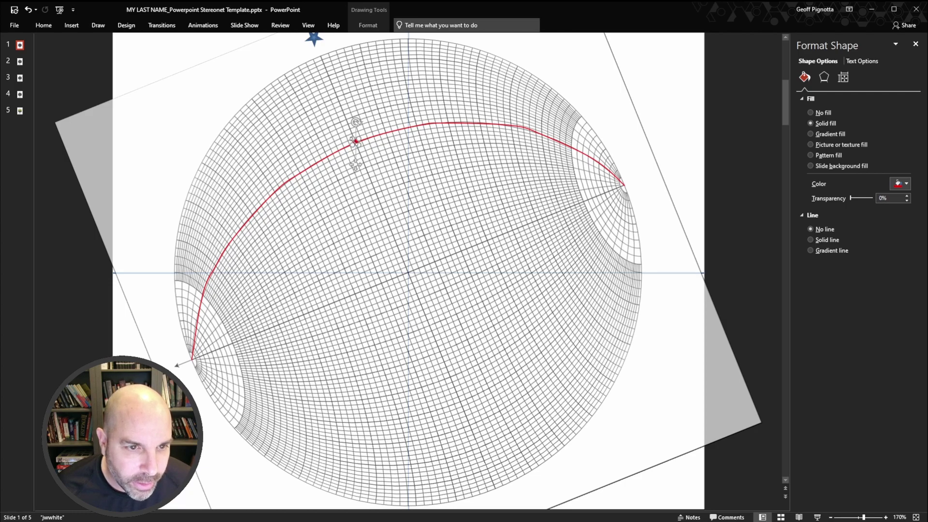
drag(355, 142, 448, 376)
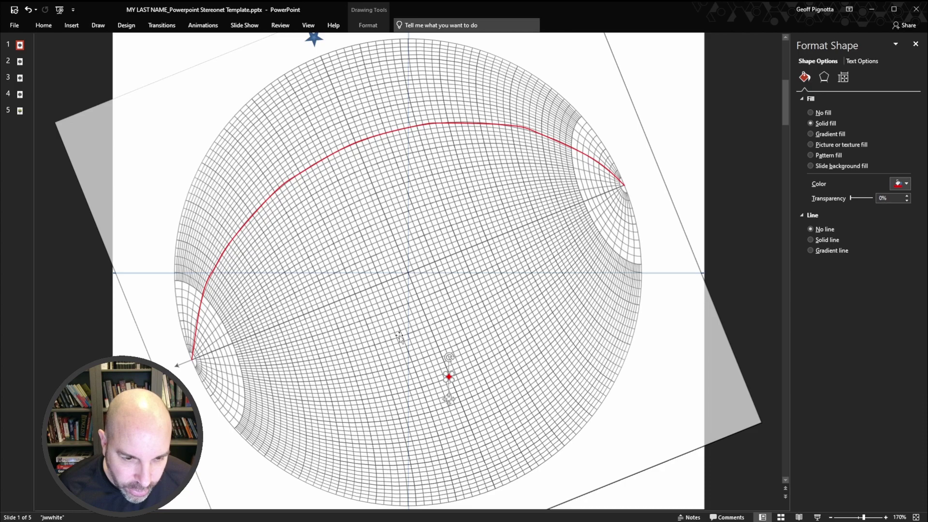
key(ctrl+Right)
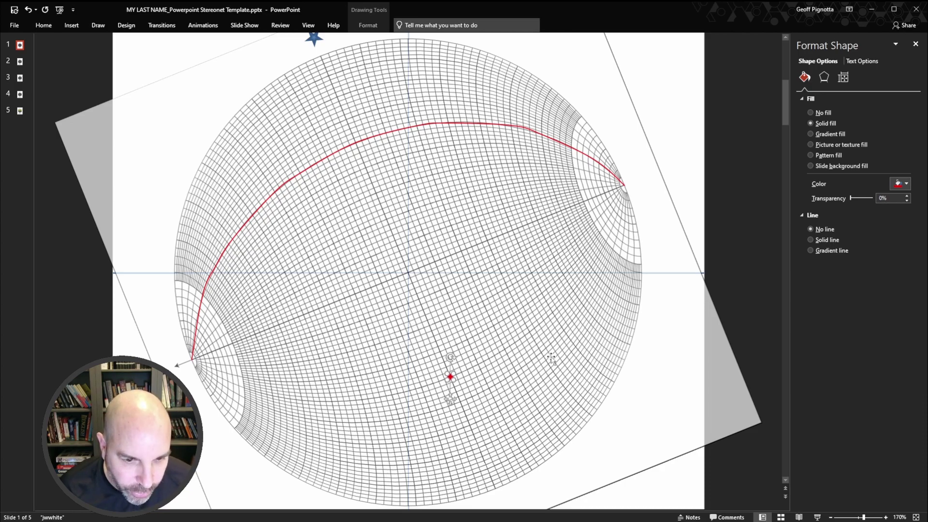
key(ctrl+Down)
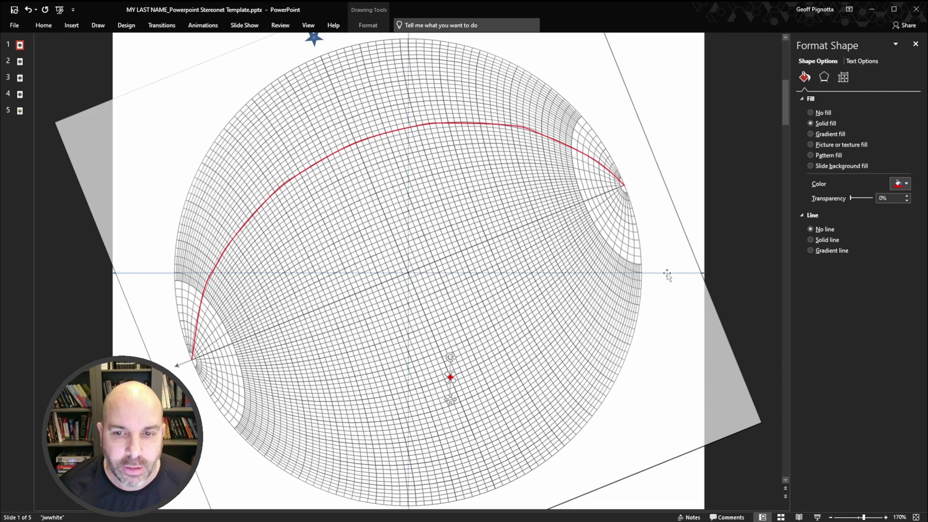
click(702, 180)
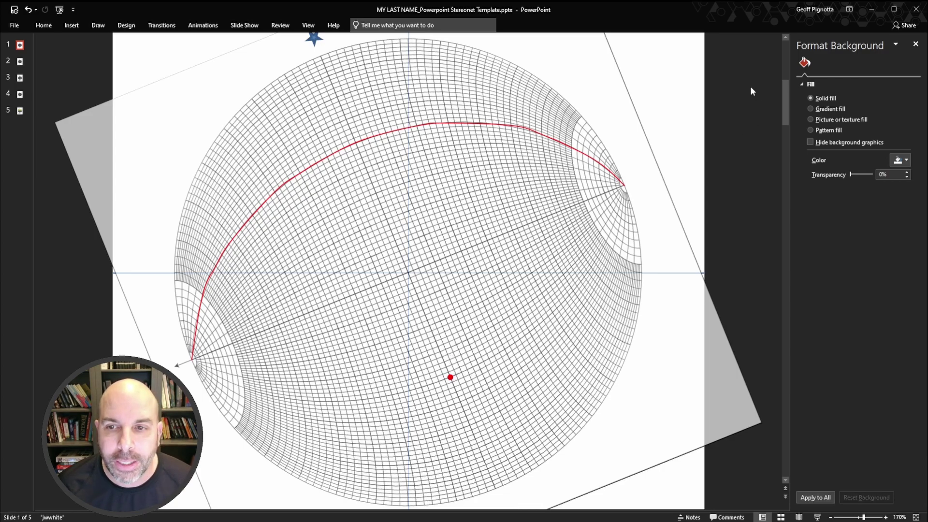
Reset the grouped stereonet's rotation to 0°, leaving the great circle and pole dot in place
click(628, 121)
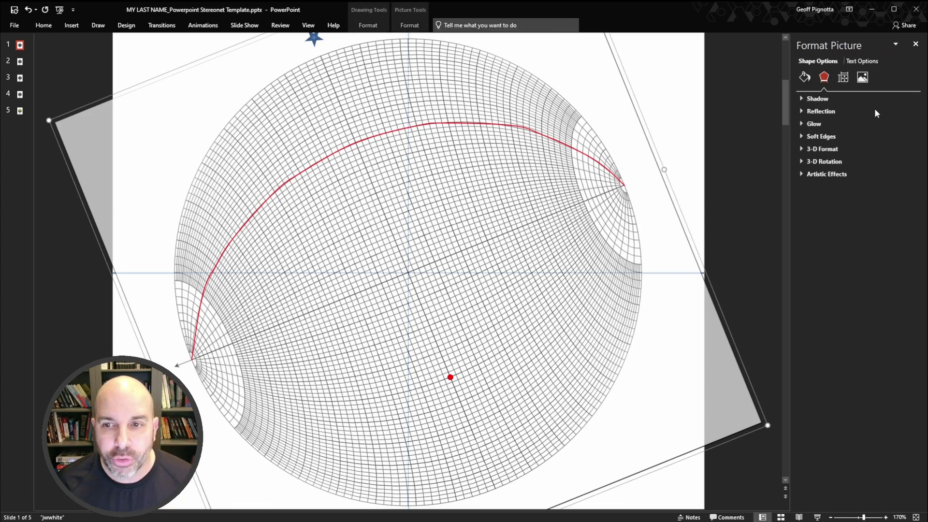
click(844, 78)
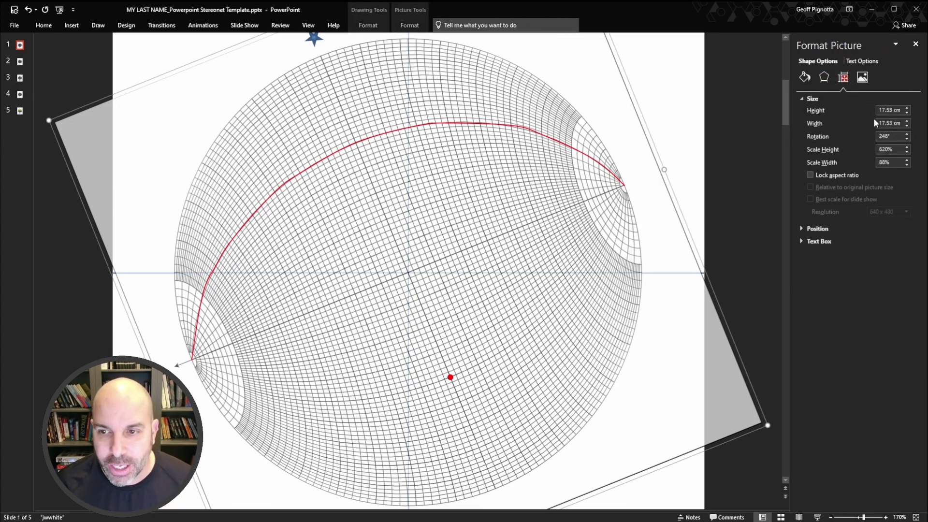
double_click(895, 137)
text(0)
key(Return)
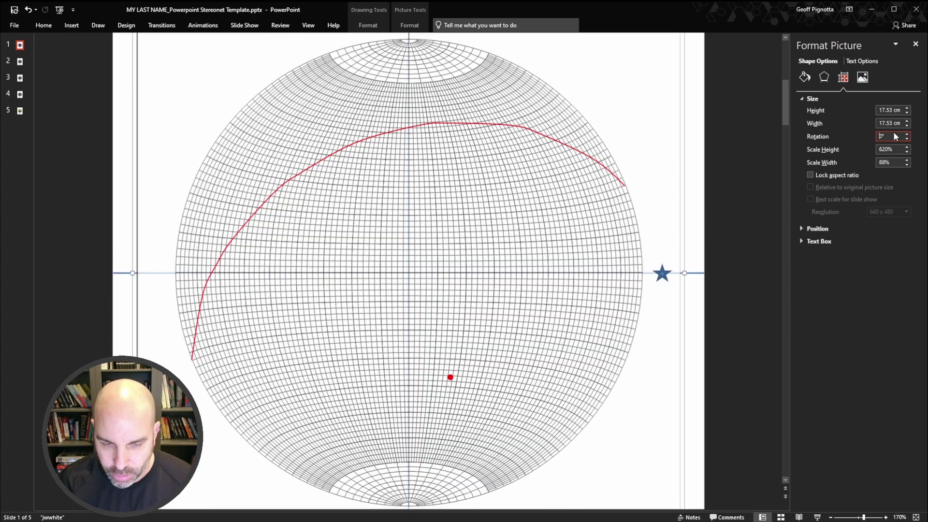
click(830, 517)
click(830, 517)
click(831, 517)
click(830, 517)
click(831, 517)
click(831, 517)
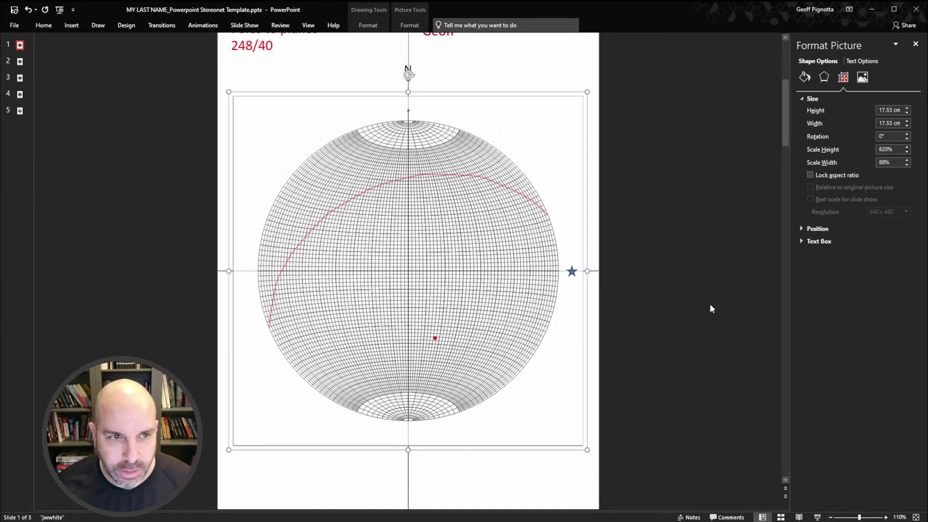